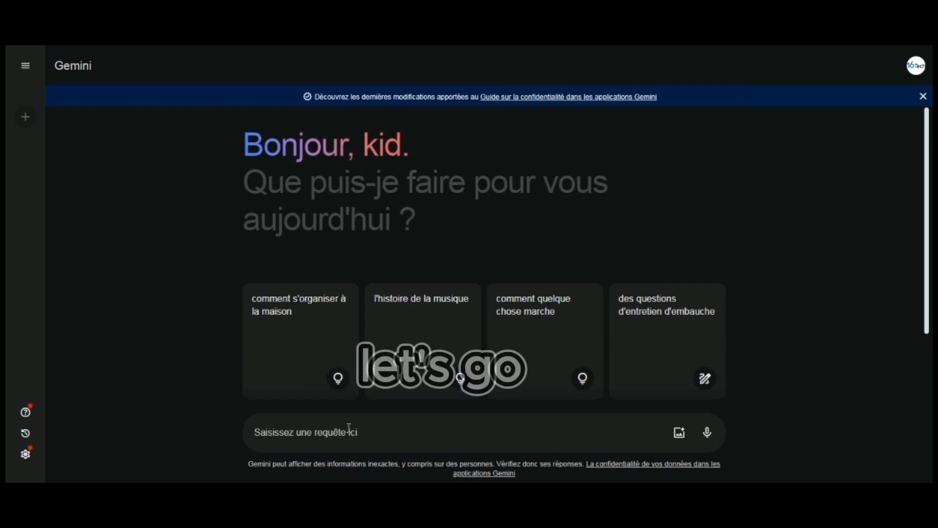
Prompt Gemini to "write an article about travel no longer than 300 words" and select the generated article text for copying.
{"action": "type", "text": "ite "}
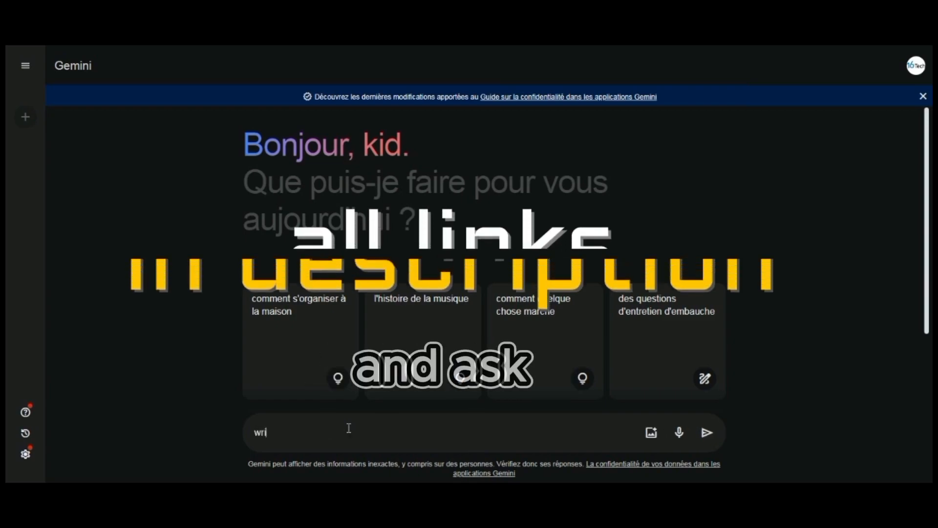
{"action": "type", "text": "an article about travel"}
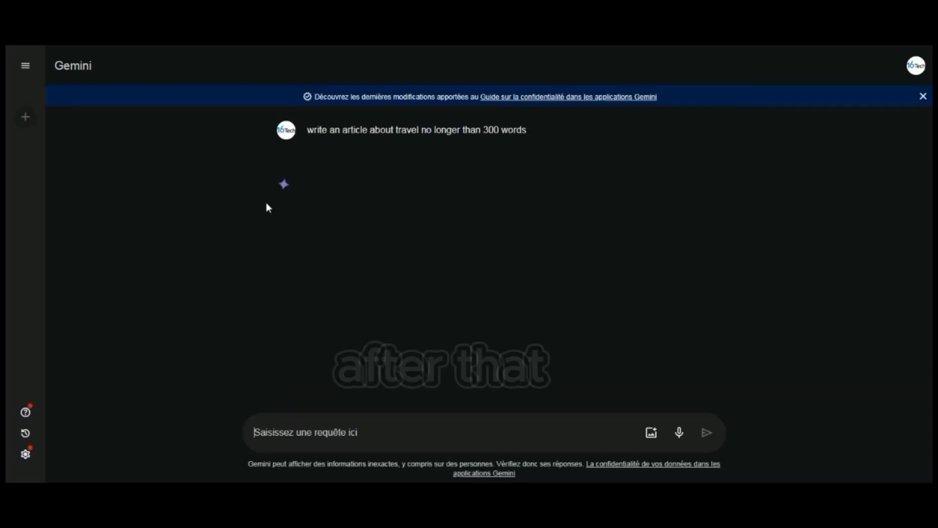
{"action": "scroll", "coordinate": [251, 239], "scroll_direction": "down", "scroll_amount": 10}
{"action": "scroll", "coordinate": [308, 182], "scroll_direction": "up", "scroll_amount": 10}
{"action": "left_click_drag", "start_coordinate": [308, 182], "coordinate": [505, 324]}
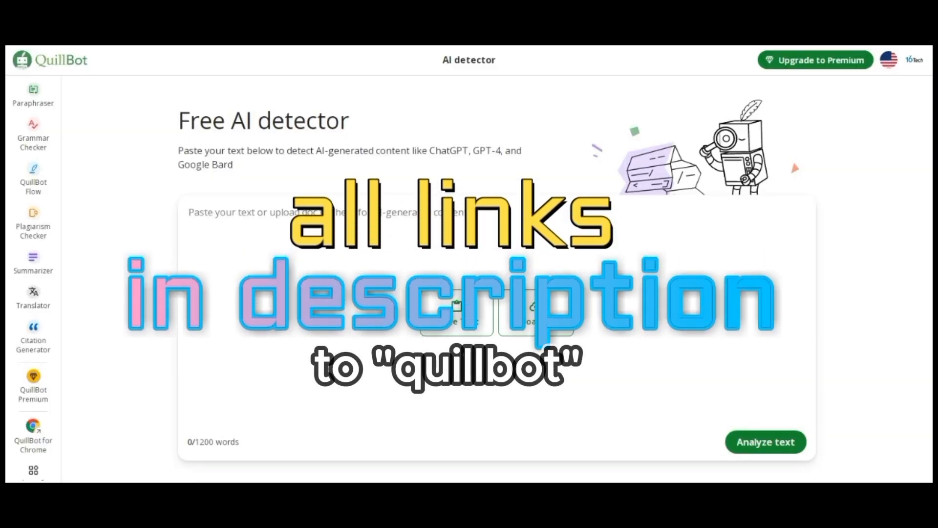
Switch to QuillBot's AI detector, paste the travel article and analyze it for AI-generated content.
{"action": "left_click", "coordinate": [280, 215]}
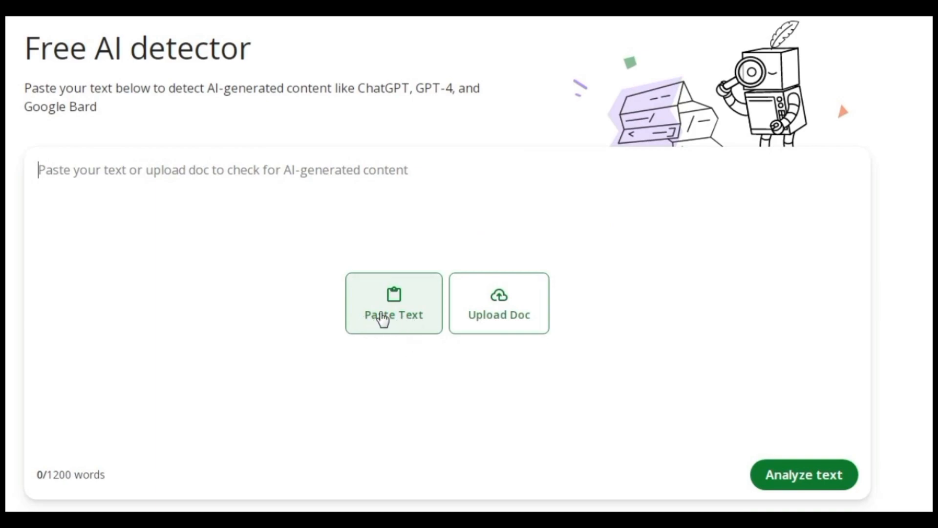
{"action": "left_click", "coordinate": [418, 321]}
{"action": "scroll", "coordinate": [373, 246], "scroll_direction": "down", "scroll_amount": 3}
{"action": "scroll", "coordinate": [373, 245], "scroll_direction": "up", "scroll_amount": 3}
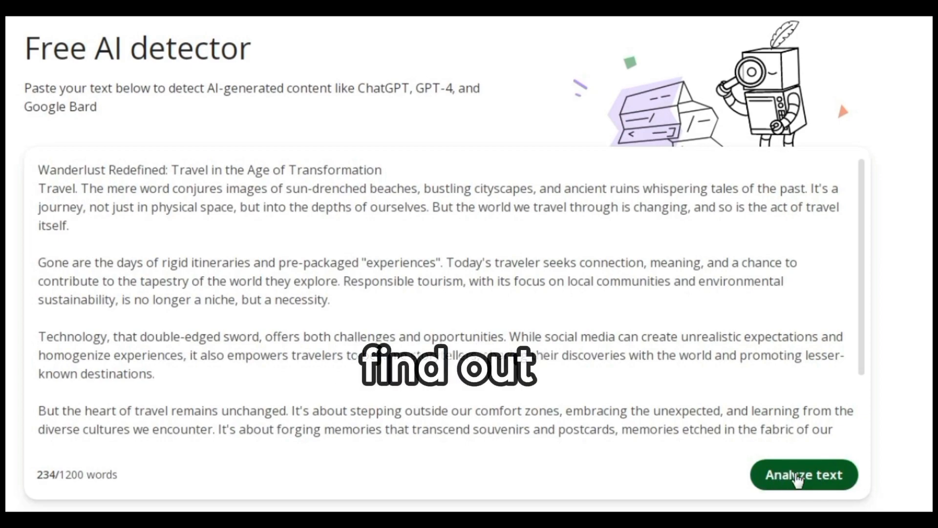
{"action": "left_click", "coordinate": [796, 478]}
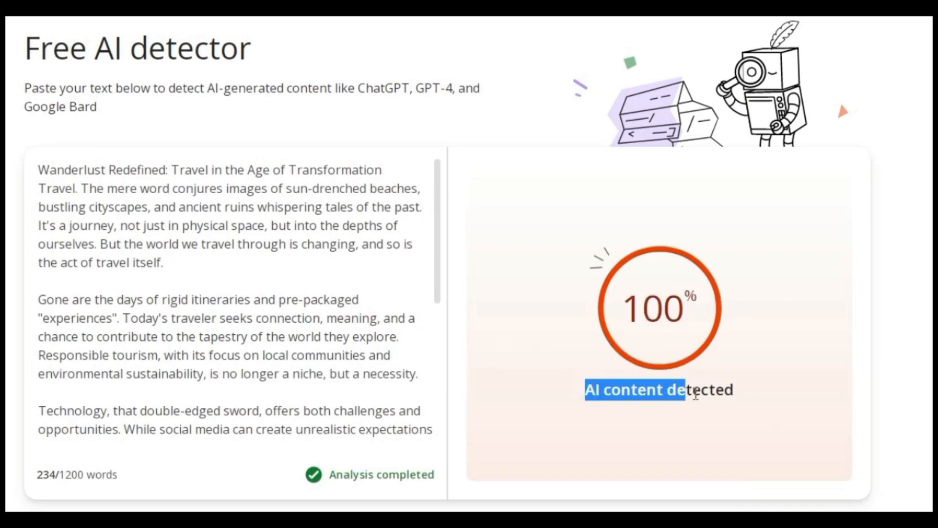
{"action": "left_click", "coordinate": [612, 408]}
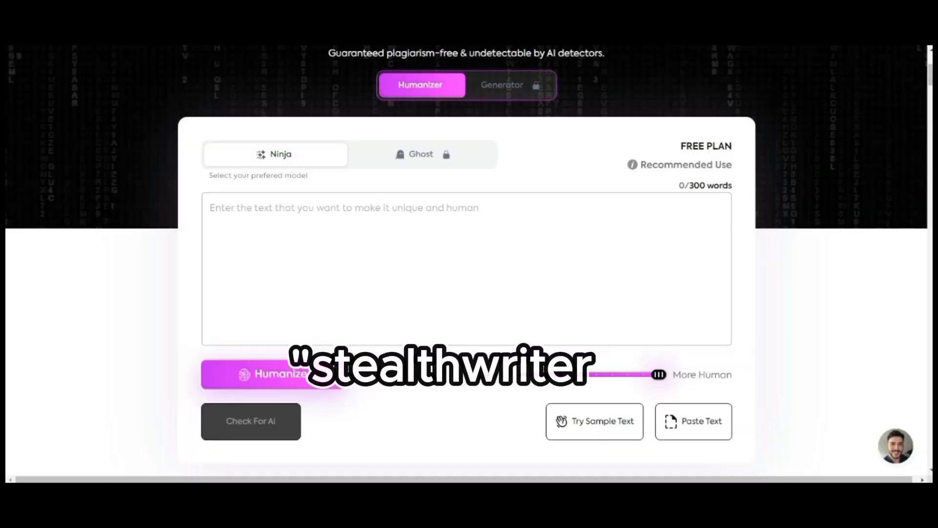
Switch to StealthWriter, paste the original travel article into the Humanizer and humanize it with the Ninja model.
{"action": "left_click", "coordinate": [302, 223]}
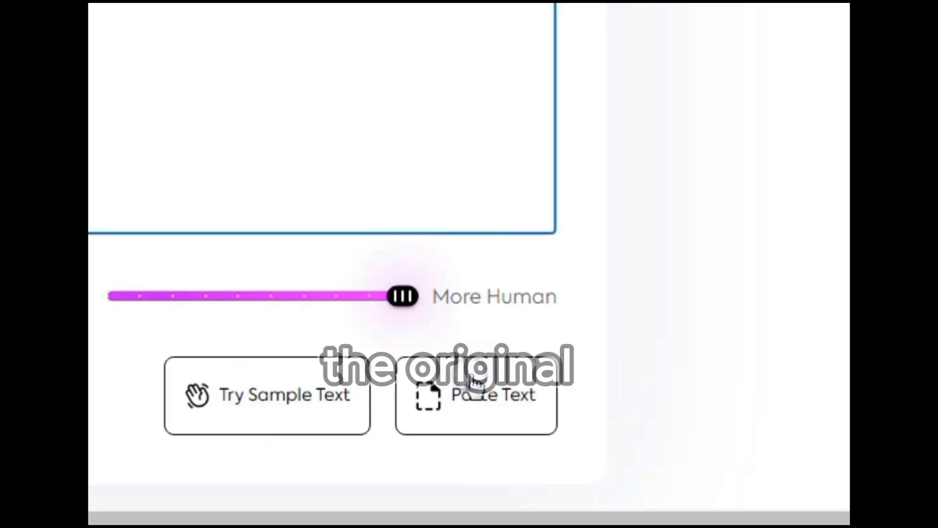
{"action": "left_click", "coordinate": [474, 383]}
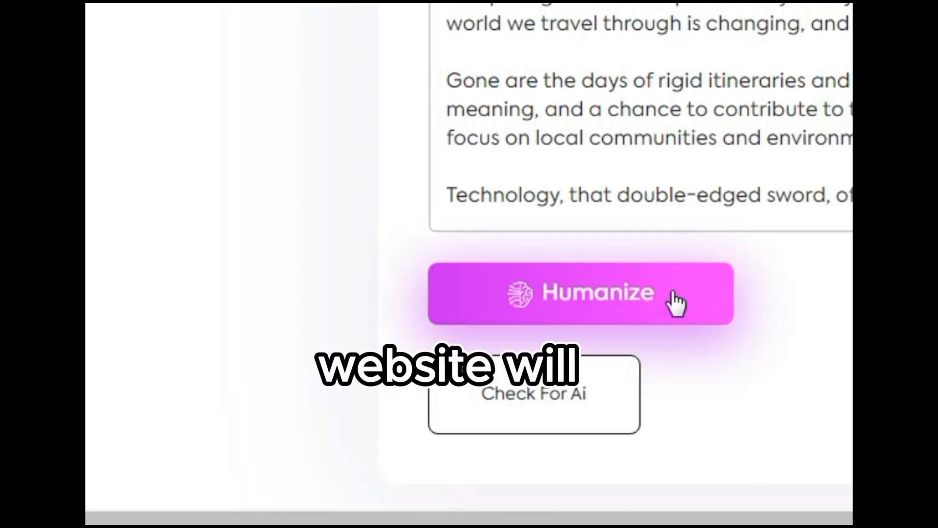
{"action": "left_click", "coordinate": [624, 299]}
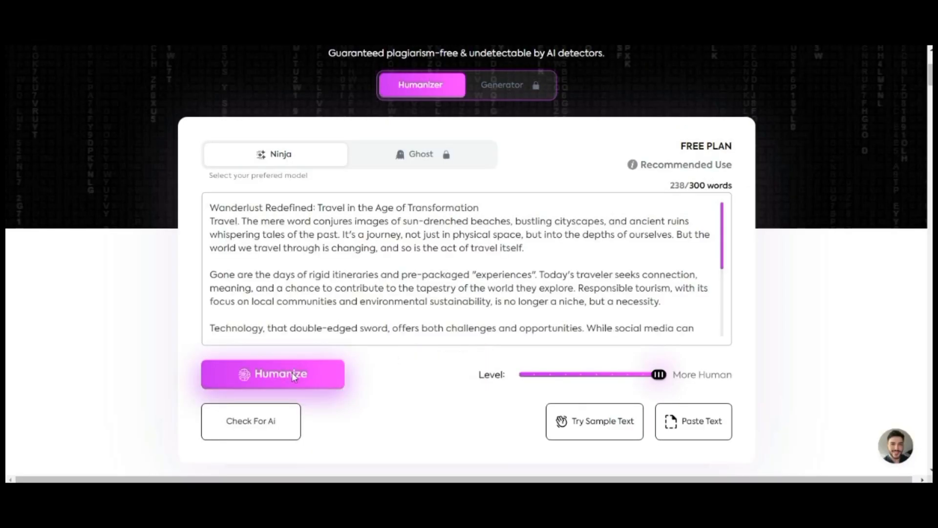
Copy the humanized travel article from the new content section.
{"action": "scroll", "coordinate": [339, 393], "scroll_direction": "down", "scroll_amount": 1}
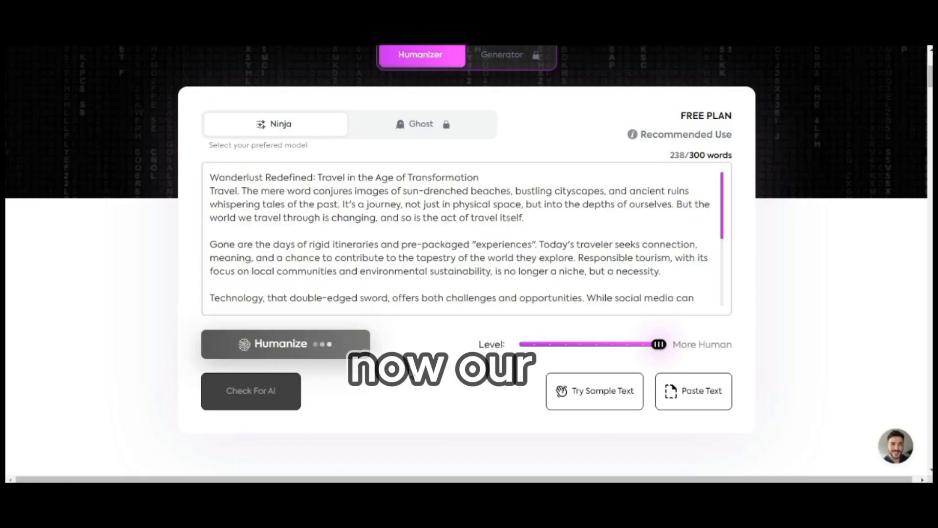
{"action": "scroll", "coordinate": [410, 374], "scroll_direction": "down", "scroll_amount": 2}
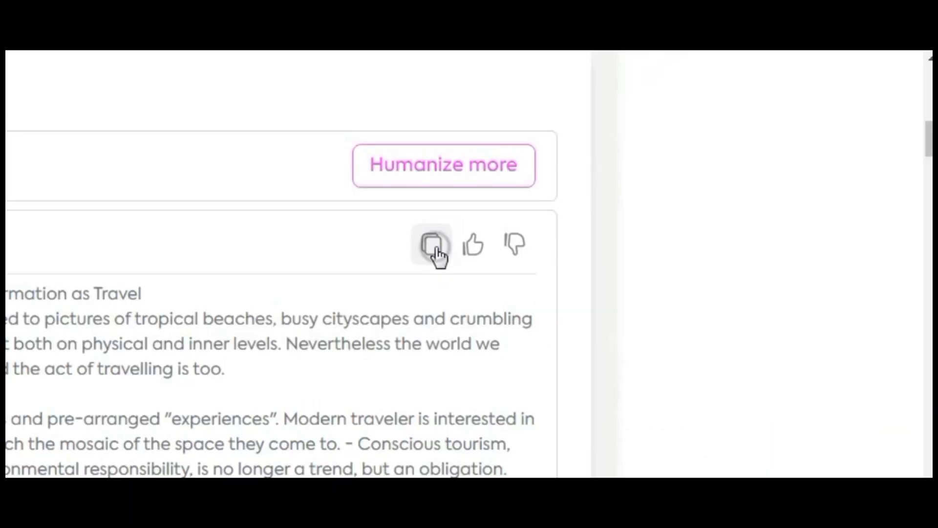
{"action": "left_click", "coordinate": [434, 247]}
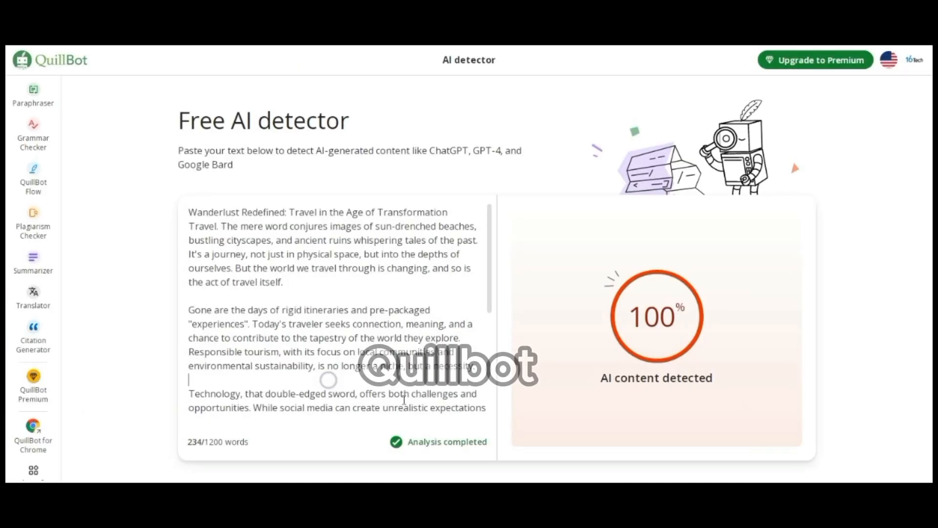
Switch to QuillBot's AI detector and replace the original travel article with the humanized version.
{"action": "triple_click", "coordinate": [416, 397]}
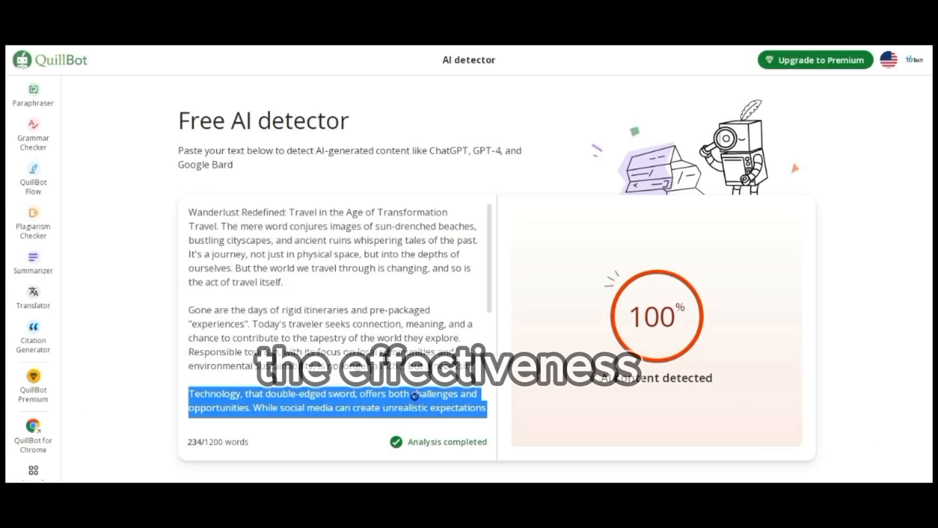
{"action": "key", "text": "BackSpace"}
{"action": "left_click_drag", "start_coordinate": [469, 404], "coordinate": [260, 208]}
{"action": "key", "text": "BackSpace"}
{"action": "left_click_drag", "start_coordinate": [328, 338], "coordinate": [184, 155]}
{"action": "key", "text": "BackSpace"}
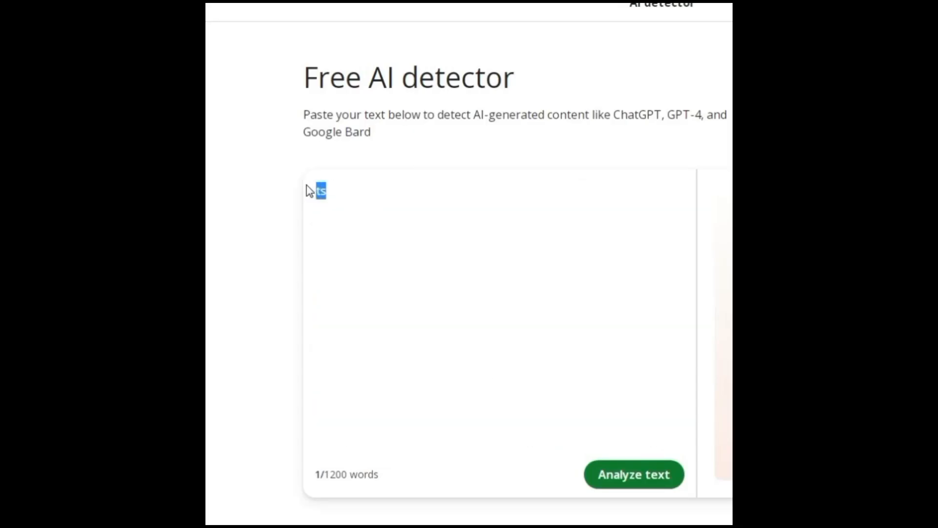
{"action": "key", "text": "BackSpace"}
{"action": "right_click", "coordinate": [352, 198]}
{"action": "left_click", "coordinate": [448, 325]}
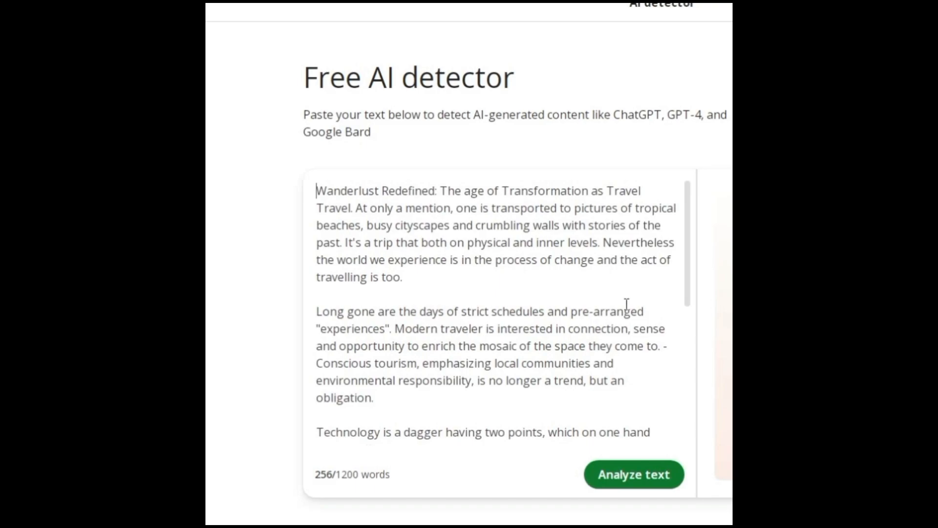
Analyze the humanized travel article for AI-generated content and highlight the resulting percentage.
{"action": "scroll", "coordinate": [626, 304], "scroll_direction": "down", "scroll_amount": 3}
{"action": "left_click", "coordinate": [633, 475]}
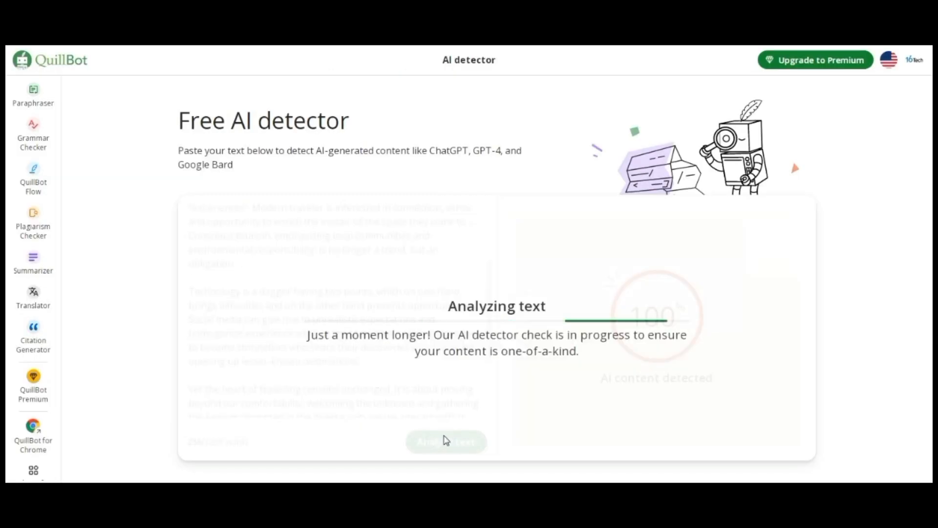
{"action": "left_click_drag", "start_coordinate": [638, 316], "coordinate": [680, 316]}
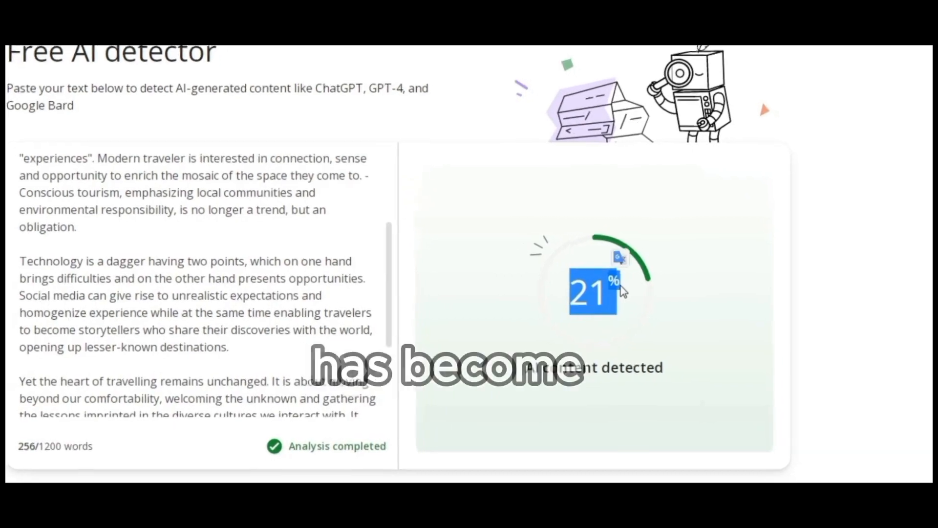
{"action": "left_click", "coordinate": [517, 335]}
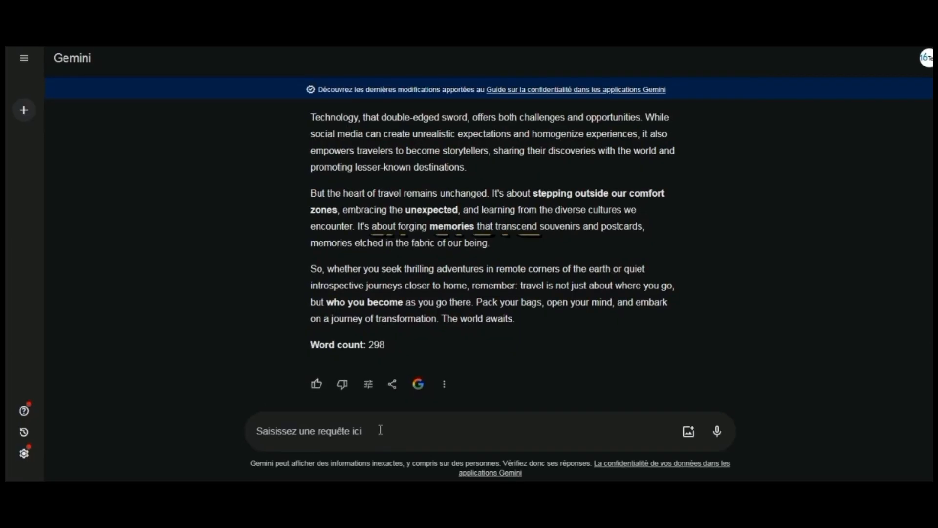
Switch to Gemini, request an "article about sea no longer than 300 words" and copy the generated text.
{"action": "type", "text": "article a"}
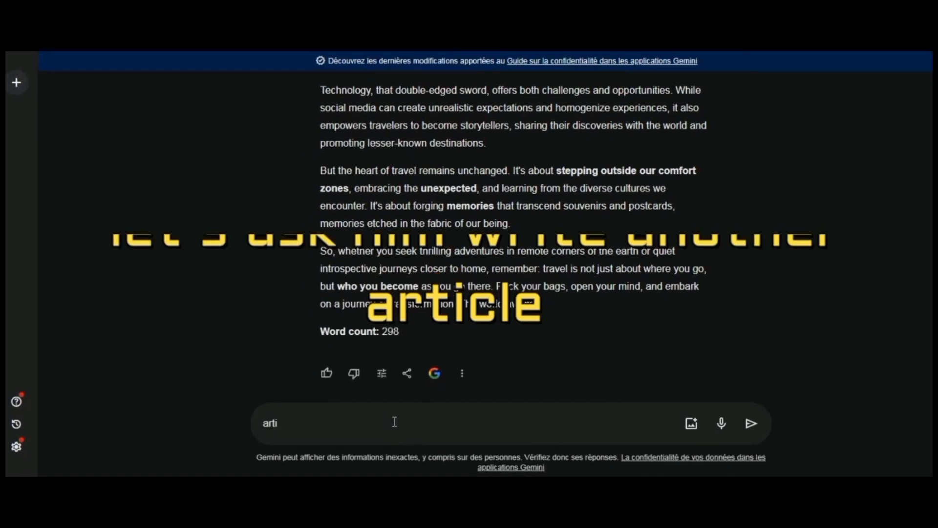
{"action": "type", "text": "bout sea"}
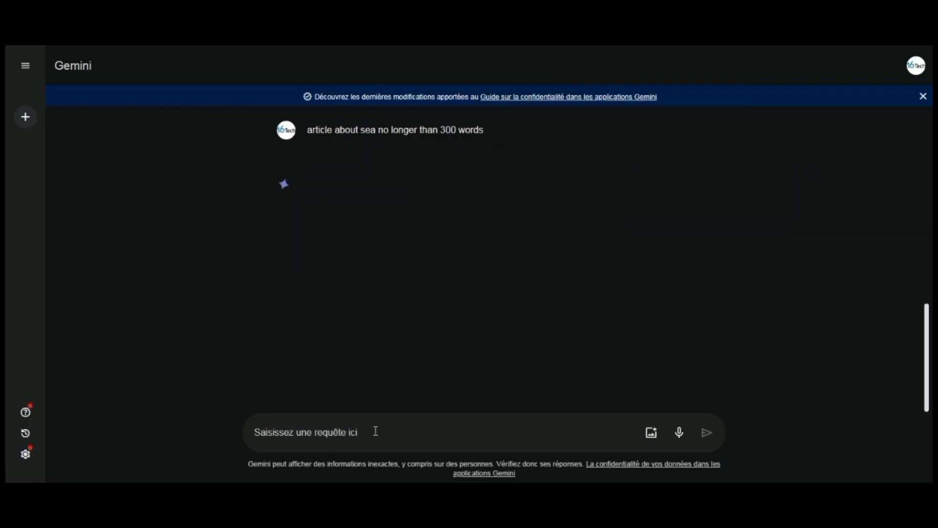
{"action": "left_click_drag", "start_coordinate": [308, 184], "coordinate": [659, 308]}
{"action": "left_click", "coordinate": [438, 371]}
{"action": "left_click", "coordinate": [467, 310]}
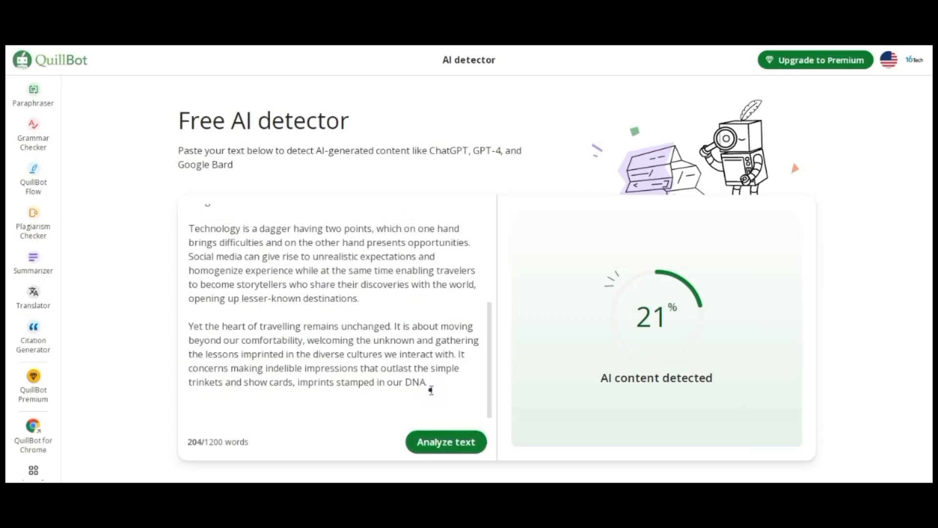
Switch to QuillBot's AI detector, replace the travel text with the original sea article and analyze it.
{"action": "key", "text": "ctrl+a"}
{"action": "key", "text": "Delete"}
{"action": "left_click", "coordinate": [296, 313]}
{"action": "left_click", "coordinate": [445, 441]}
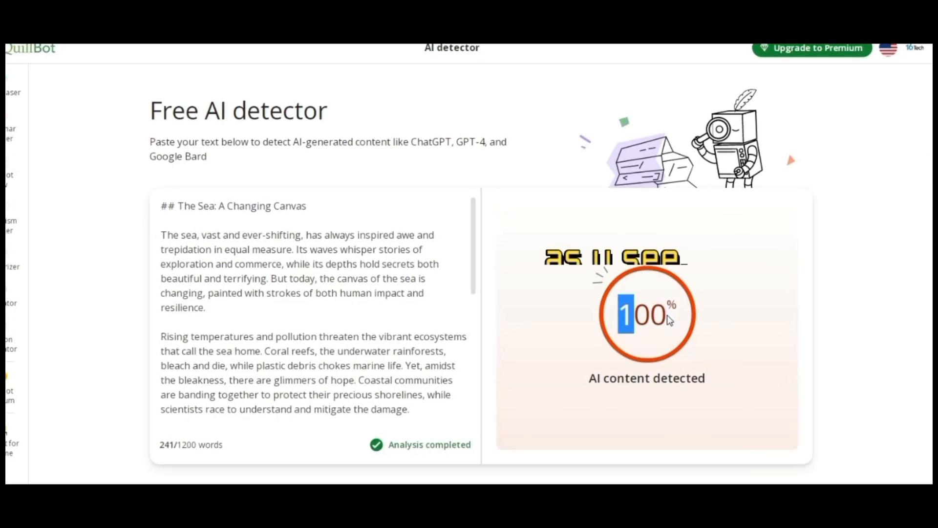
{"action": "left_click_drag", "start_coordinate": [95, 185], "coordinate": [239, 191]}
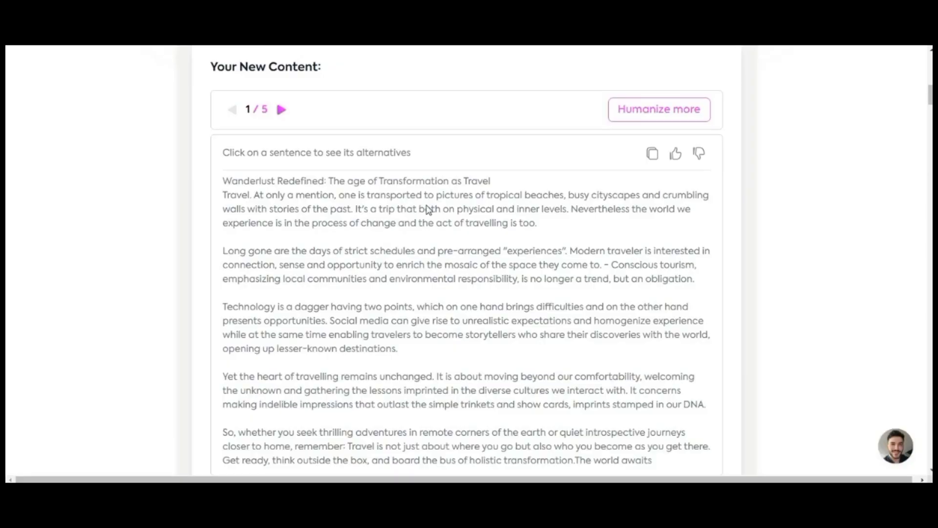
Switch to StealthWriter and clear the old travel article from the Humanizer's input text.
{"action": "scroll", "coordinate": [421, 262], "scroll_direction": "up", "scroll_amount": 10}
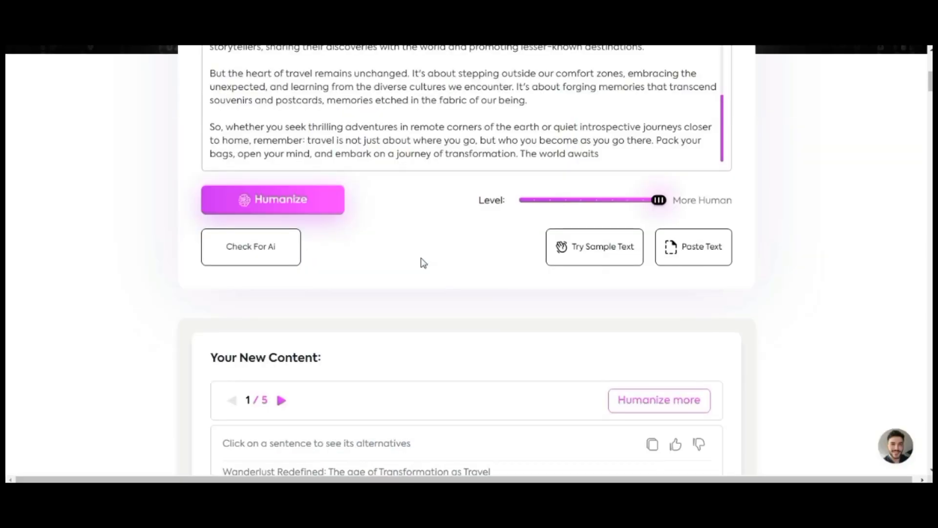
{"action": "triple_click", "coordinate": [618, 389]}
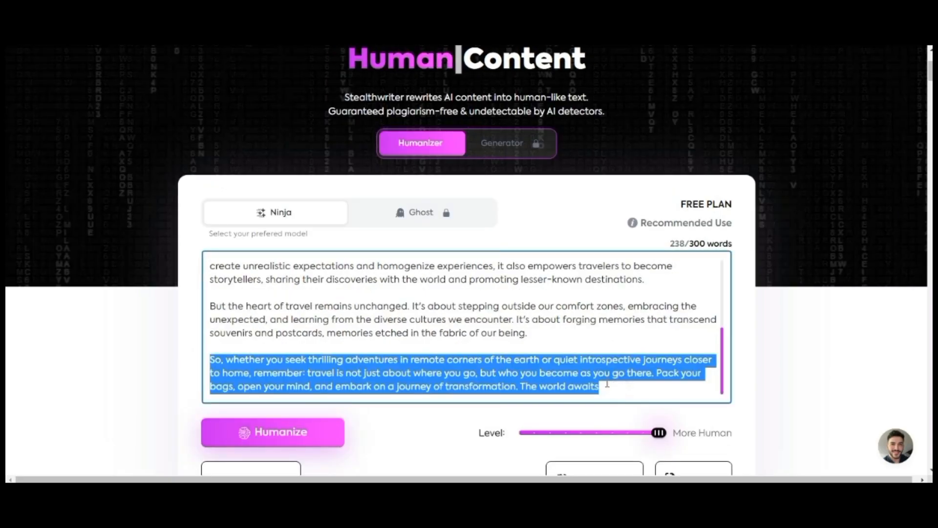
{"action": "key", "text": "BackSpace"}
{"action": "left_click_drag", "start_coordinate": [555, 362], "coordinate": [188, 230]}
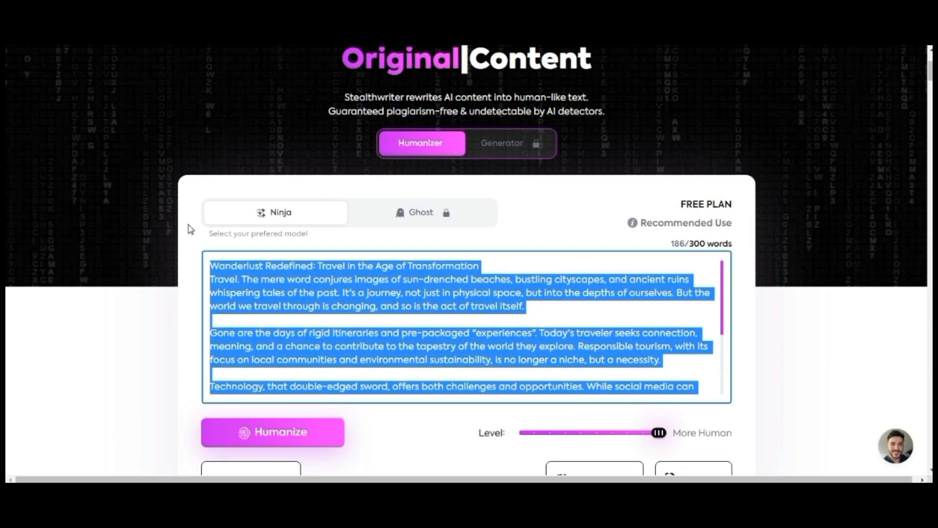
{"action": "key", "text": "BackSpace"}
Paste the sea article into the Humanizer and humanize it with the Ninja model.
{"action": "scroll", "coordinate": [578, 335], "scroll_direction": "down", "scroll_amount": 2}
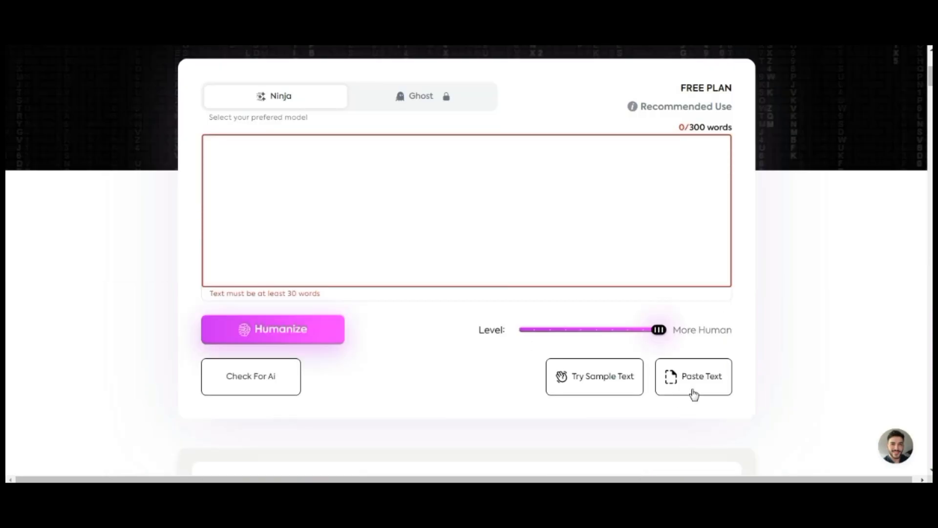
{"action": "left_click", "coordinate": [697, 390]}
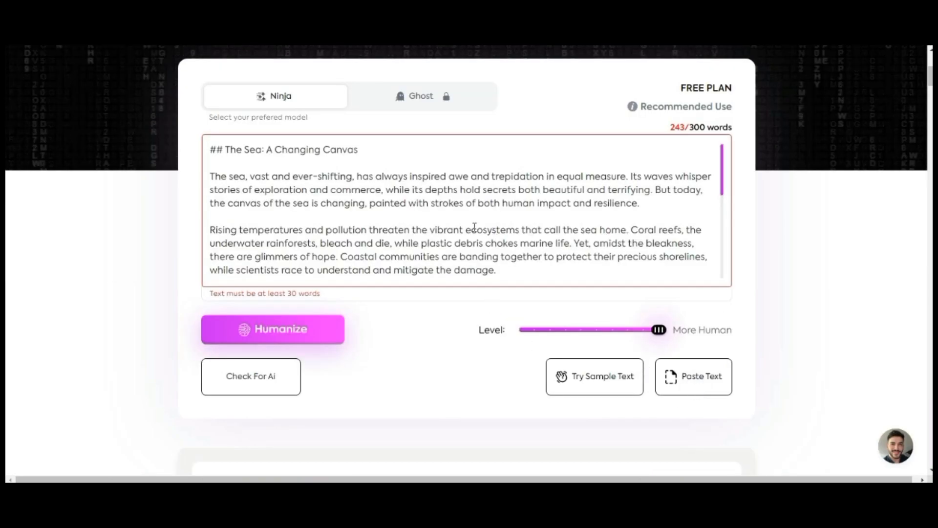
{"action": "left_click", "coordinate": [515, 268]}
{"action": "left_click", "coordinate": [270, 338]}
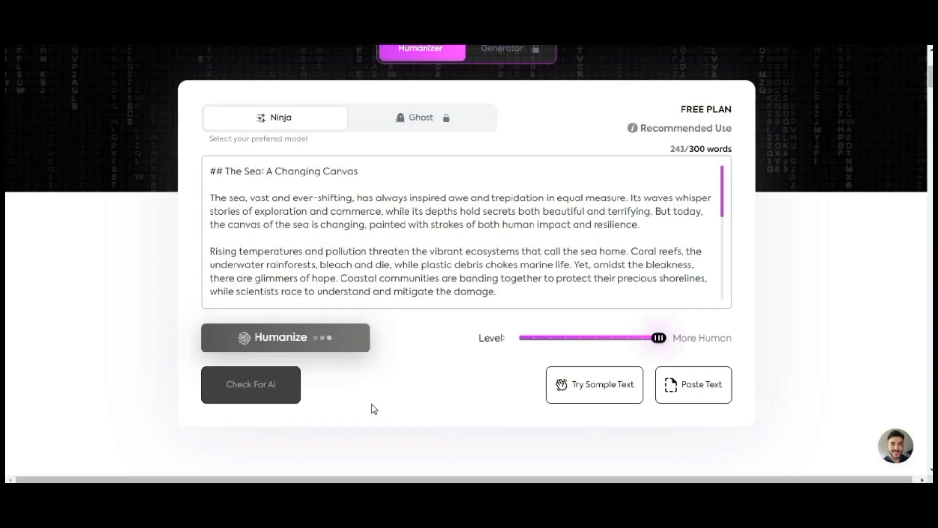
Review the humanized sea article in the new content section and copy it.
{"action": "scroll", "coordinate": [373, 409], "scroll_direction": "down", "scroll_amount": 4}
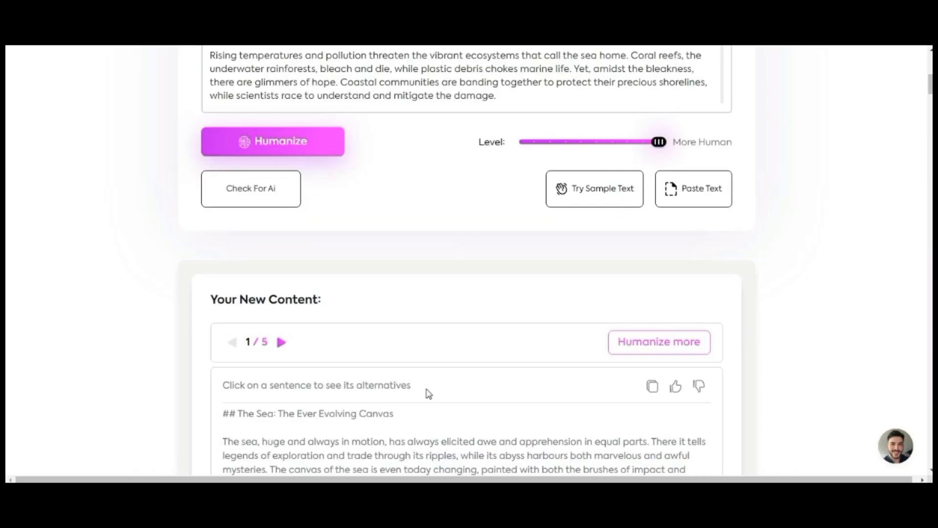
{"action": "scroll", "coordinate": [429, 394], "scroll_direction": "down", "scroll_amount": 7}
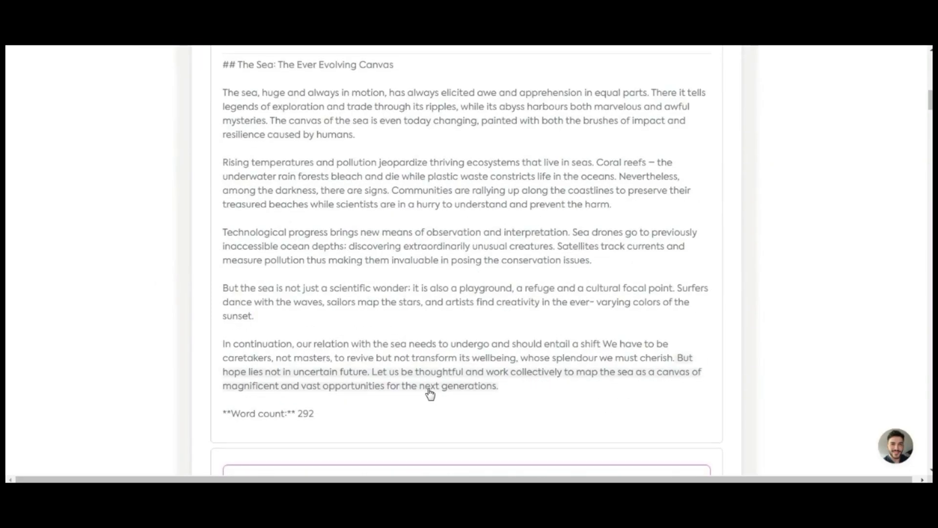
{"action": "scroll", "coordinate": [430, 393], "scroll_direction": "up", "scroll_amount": 4}
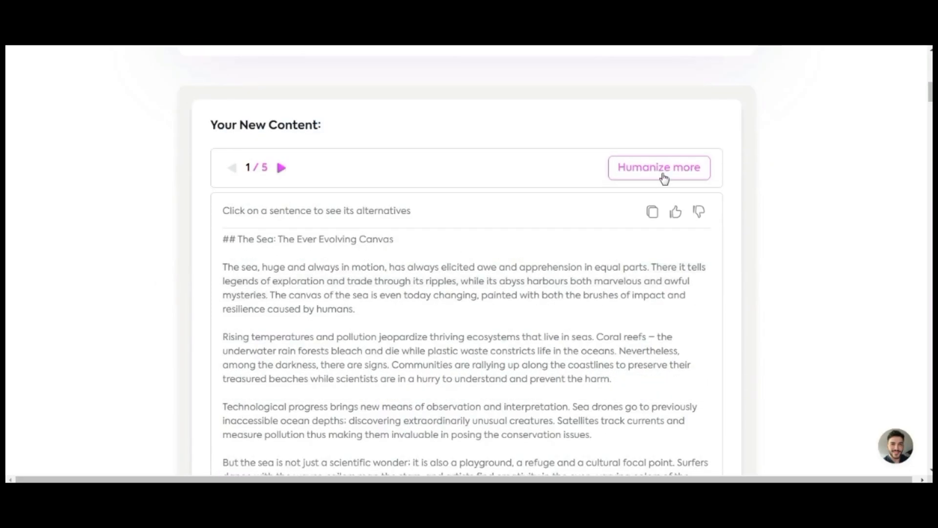
{"action": "left_click", "coordinate": [653, 212]}
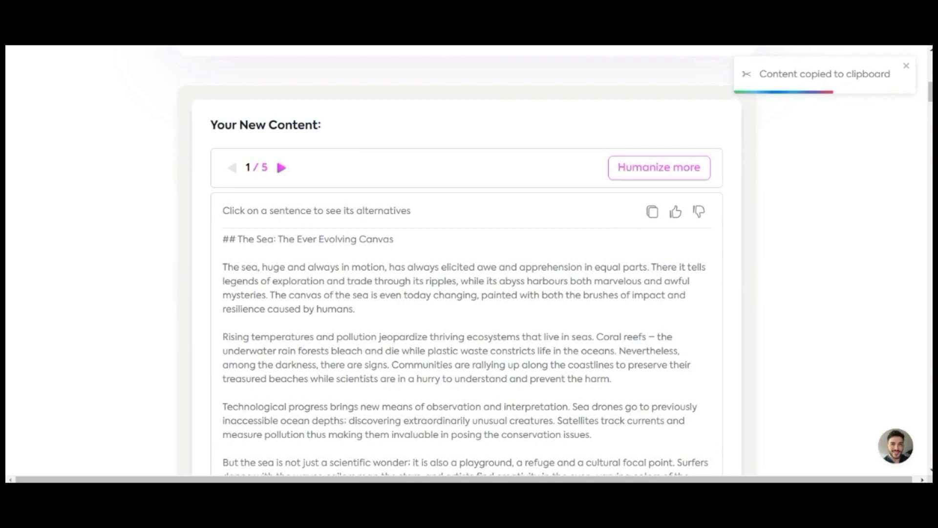
Switch to QuillBot's AI detector, replace the original sea article with the humanized version and analyze it.
{"action": "key", "text": "ctrl+Tab"}
{"action": "triple_click", "coordinate": [436, 408]}
{"action": "key", "text": "ctrl+v"}
{"action": "left_click_drag", "start_coordinate": [423, 406], "coordinate": [171, 182]}
{"action": "key", "text": "ctrl+v"}
{"action": "left_click_drag", "start_coordinate": [298, 379], "coordinate": [189, 237]}
{"action": "key", "text": "BackSpace"}
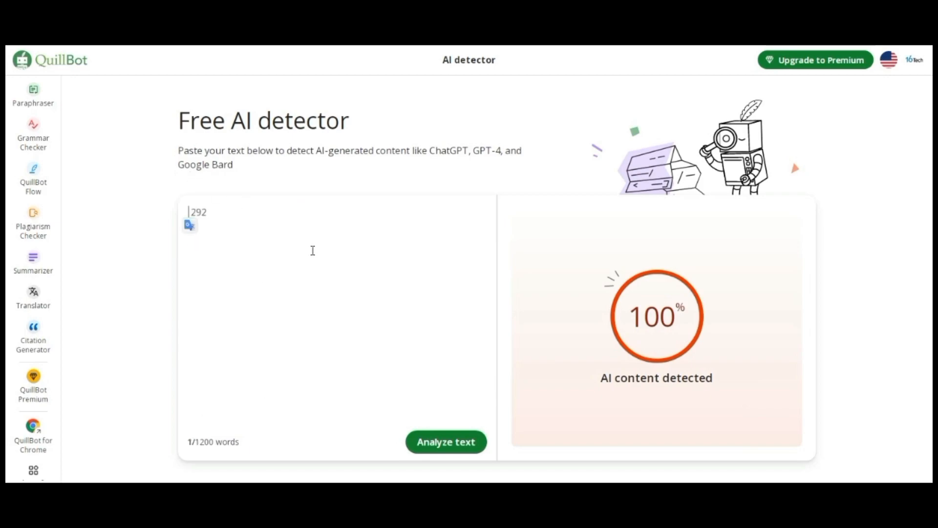
{"action": "key", "text": "BackSpace"}
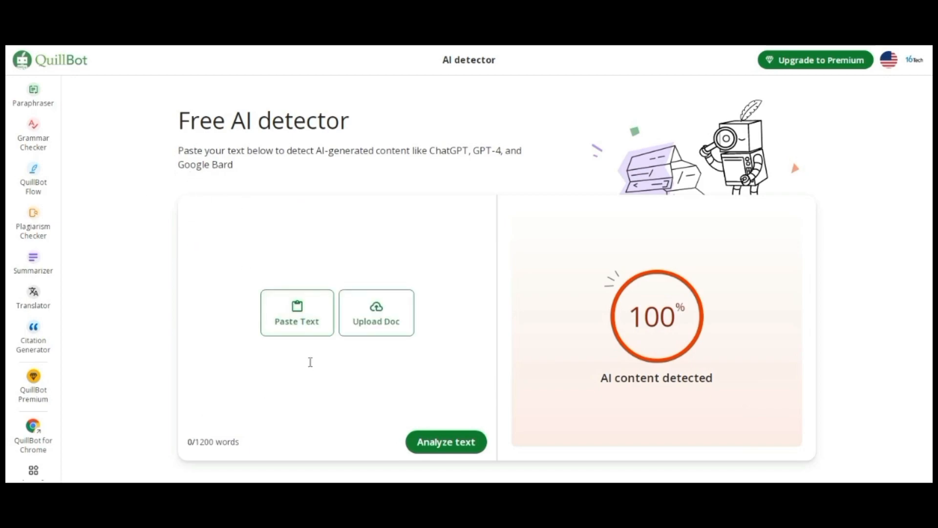
{"action": "left_click", "coordinate": [310, 323]}
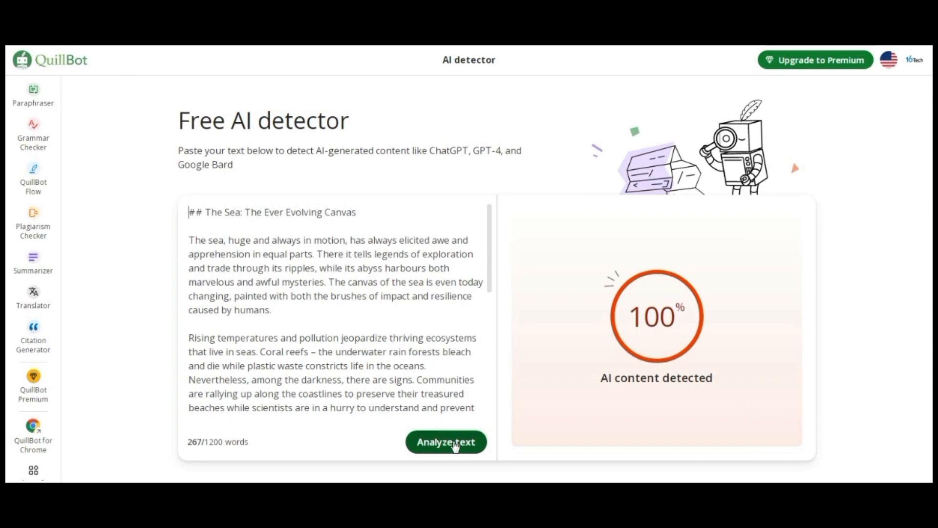
{"action": "left_click", "coordinate": [454, 443]}
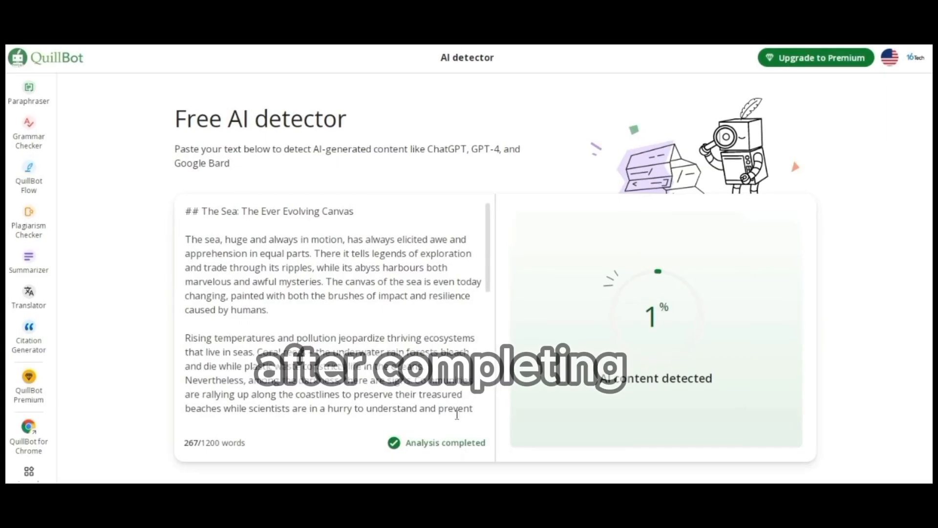